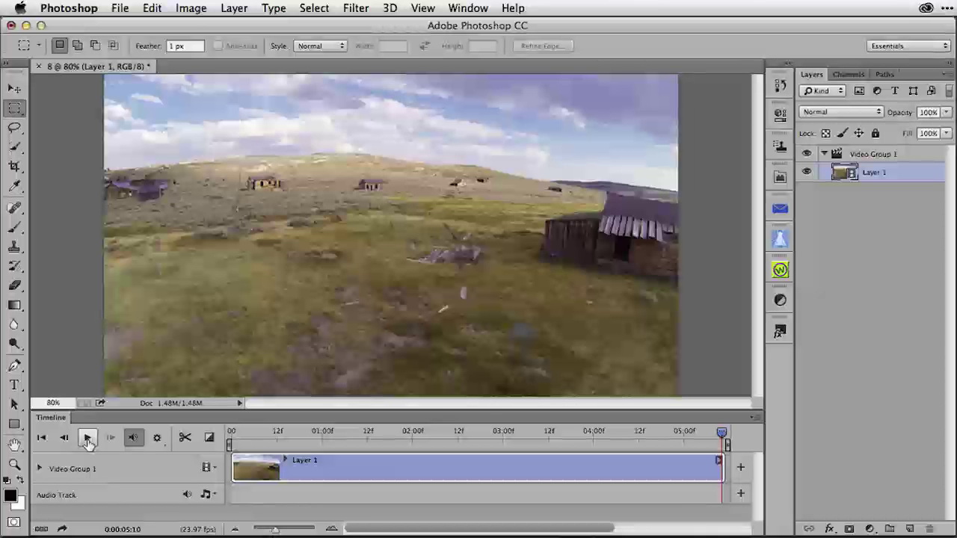
Step: Play the GoPro clip once in the Timeline, then stop playback
click(87, 439)
click(88, 439)
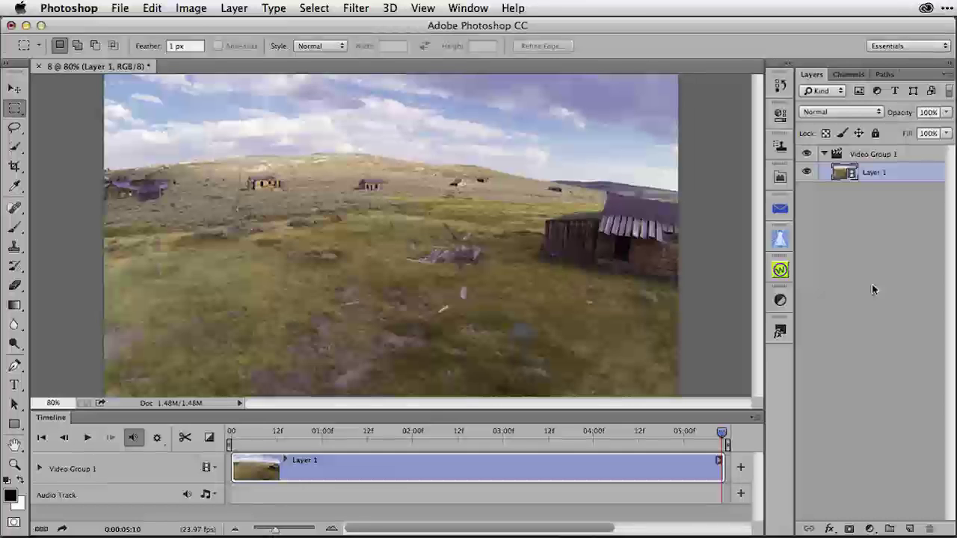
Step: Convert the video layer Layer 1 into a Smart Object from its context menu
right_click(891, 175)
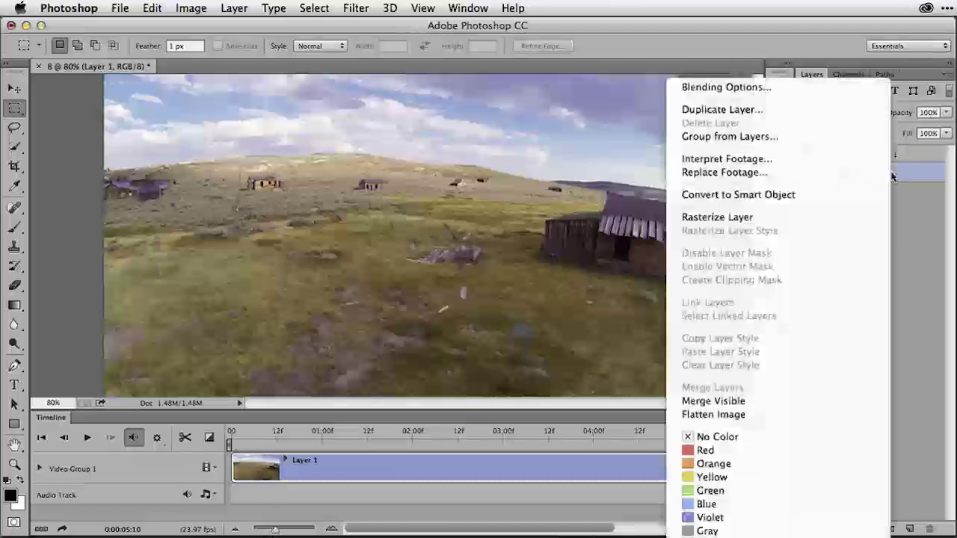
click(839, 197)
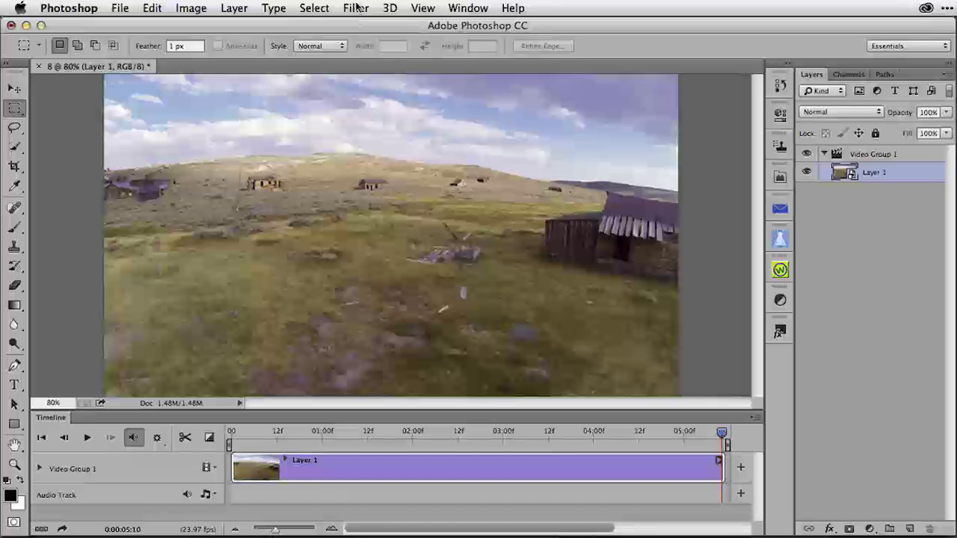
Step: Apply Filter > Camera Raw Filter to the smart video layer
click(357, 8)
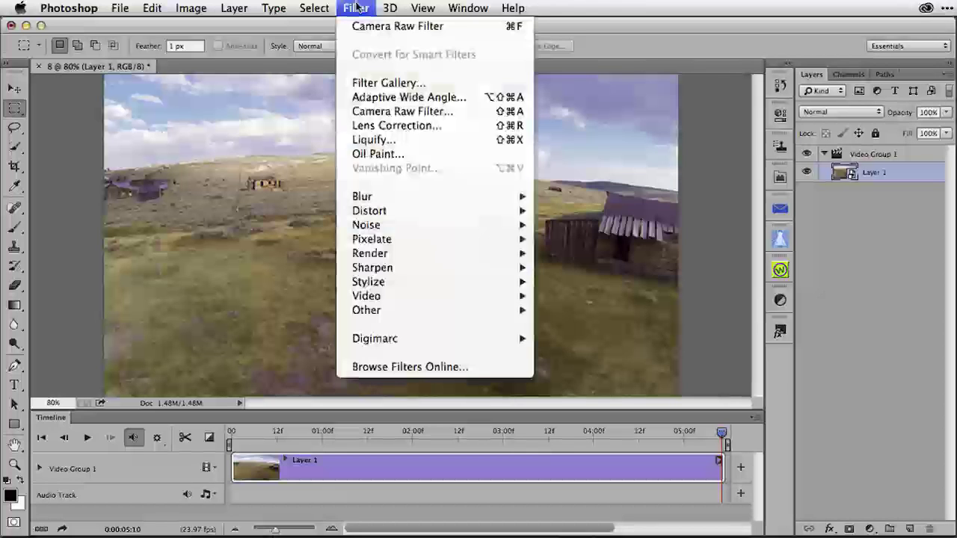
click(441, 112)
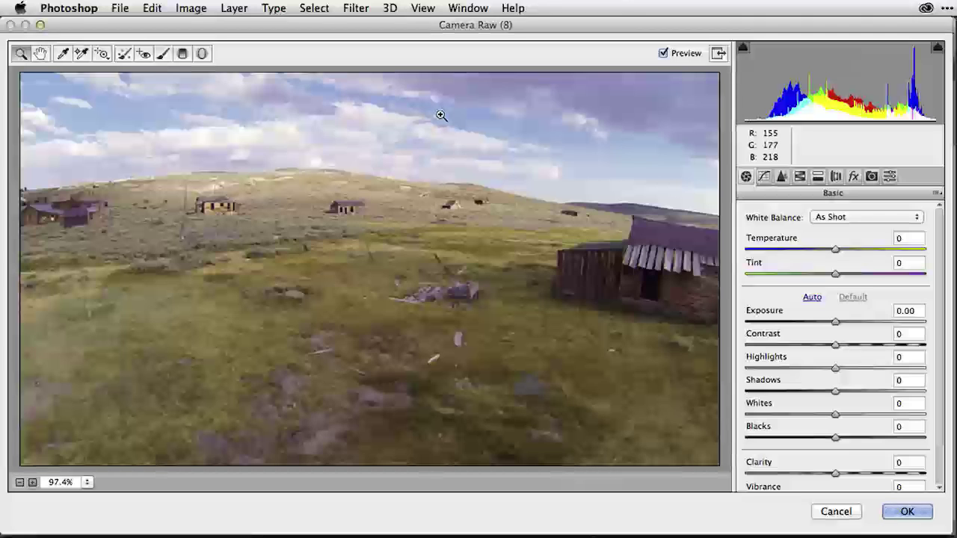
Step: On the Red point tone curve, move the black point in to about 14 and adjust the white point
click(769, 178)
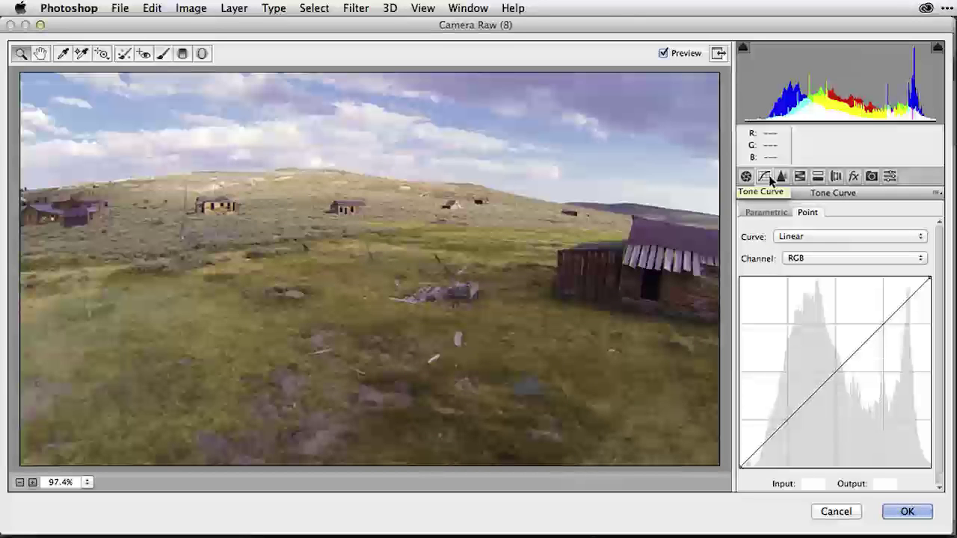
click(834, 259)
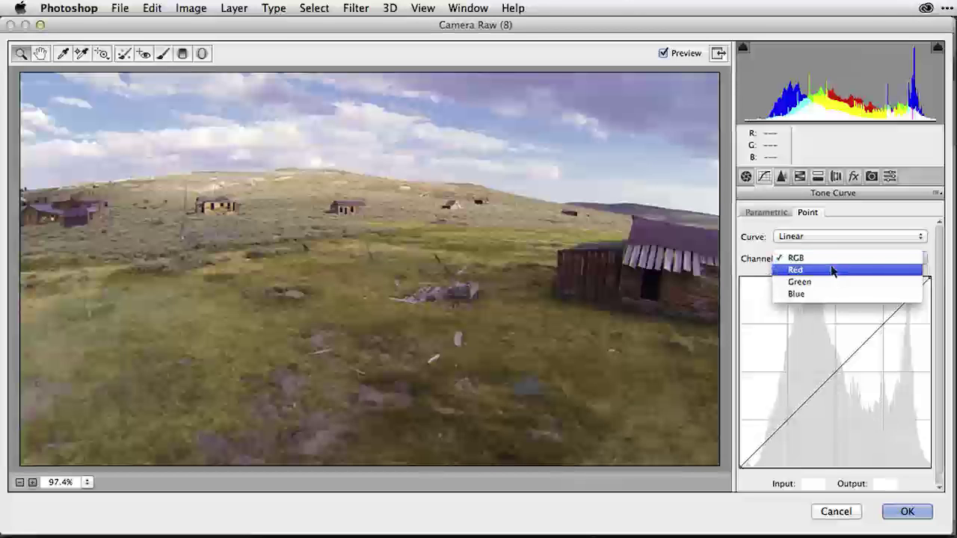
click(833, 271)
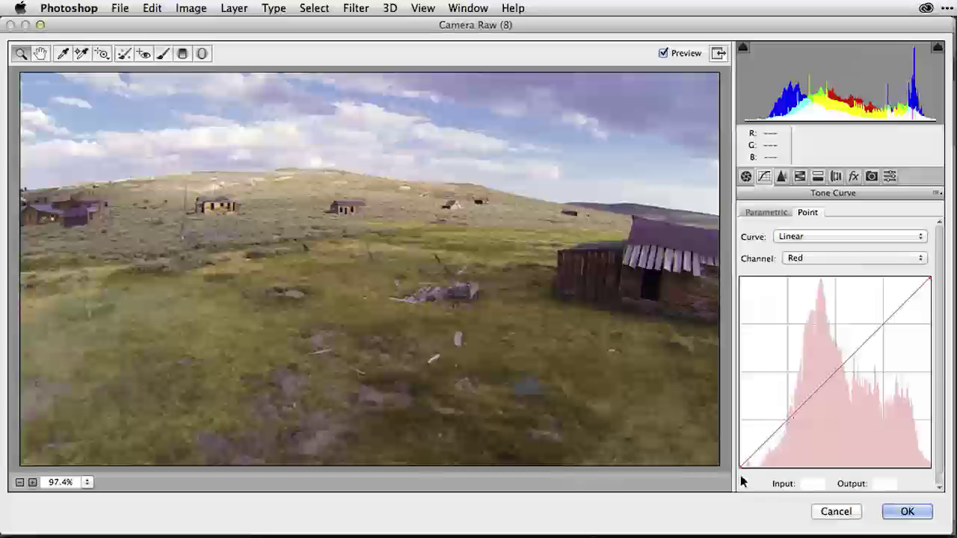
drag(740, 466, 750, 464)
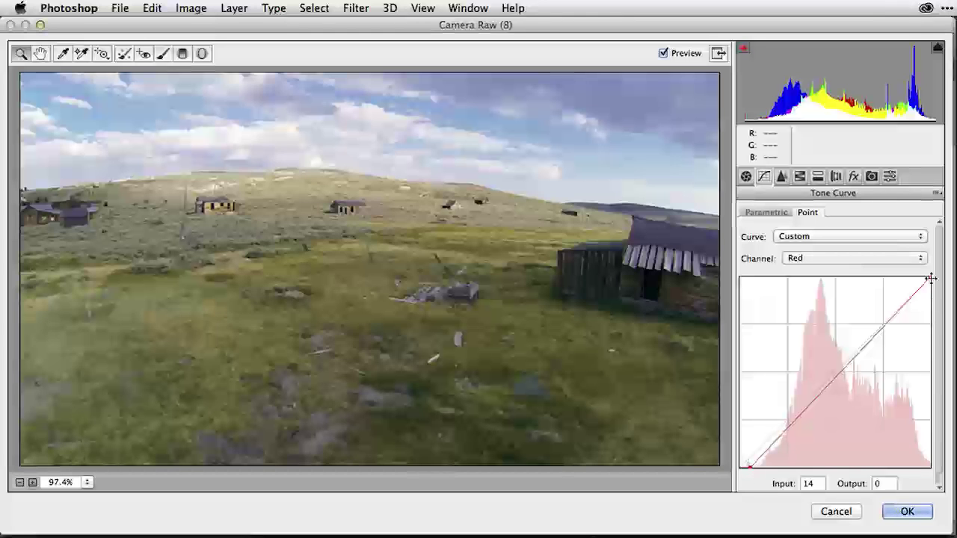
drag(930, 278, 929, 277)
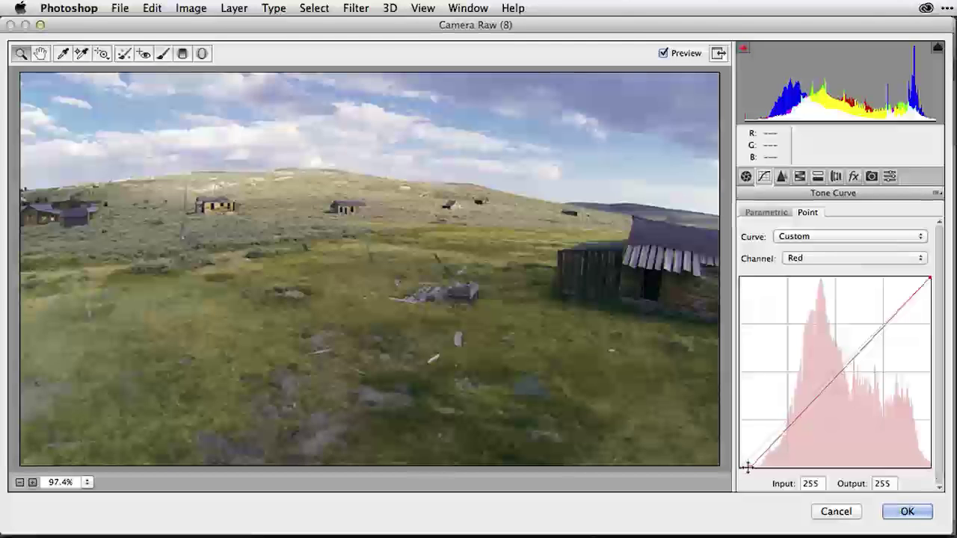
Step: Move the Green tone curve's black point in to about 12
click(822, 258)
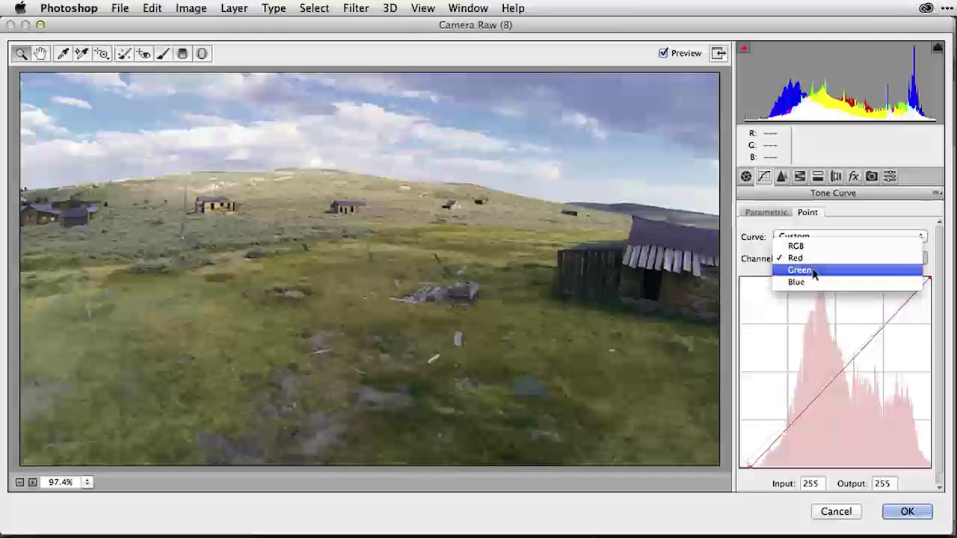
click(815, 270)
drag(738, 468, 747, 466)
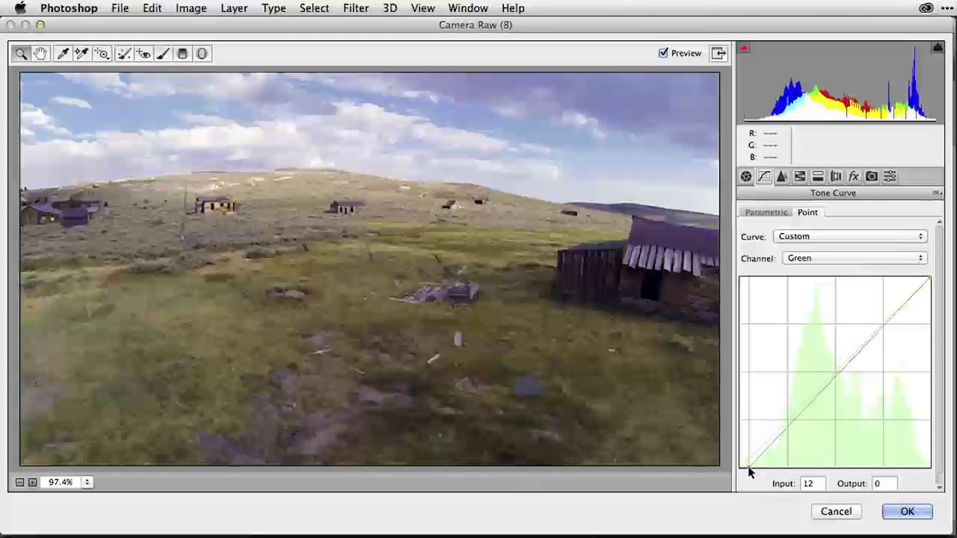
Step: Move the Blue curve's black point in to about 13 at output 0, white point 254/255
click(865, 259)
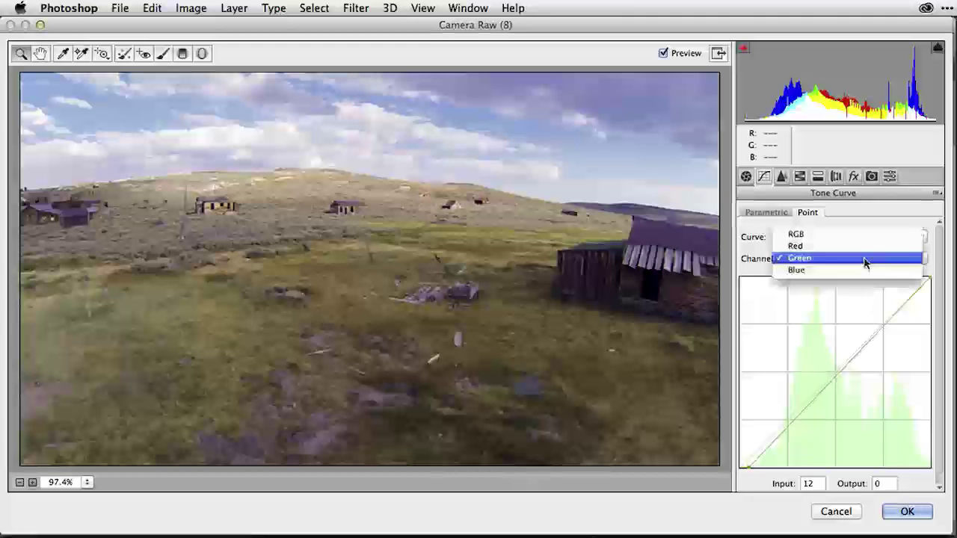
click(860, 269)
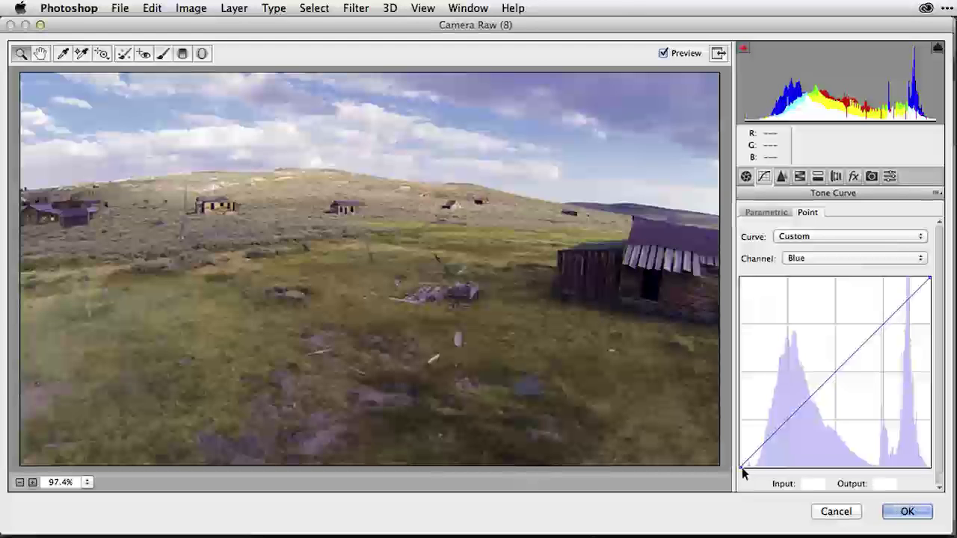
drag(741, 467, 746, 469)
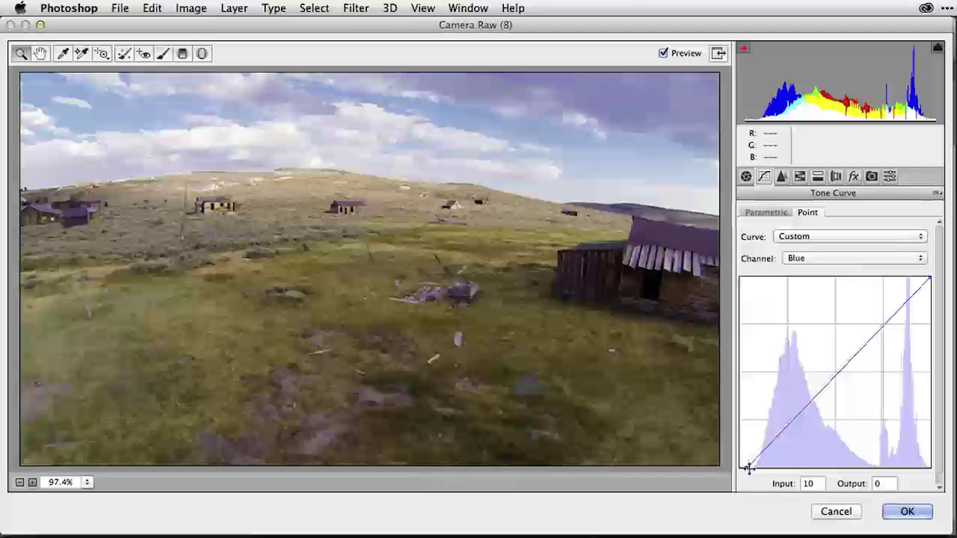
drag(749, 469, 752, 466)
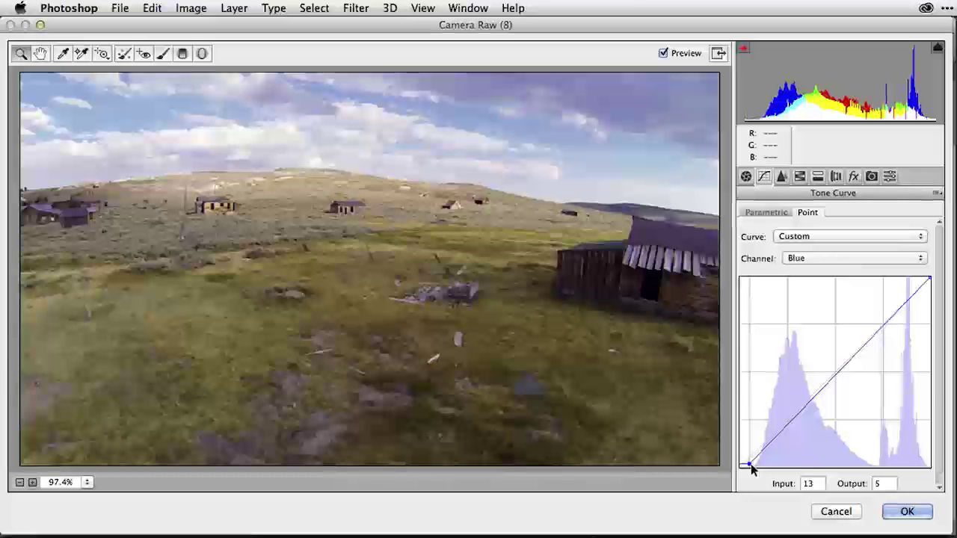
drag(750, 464, 750, 471)
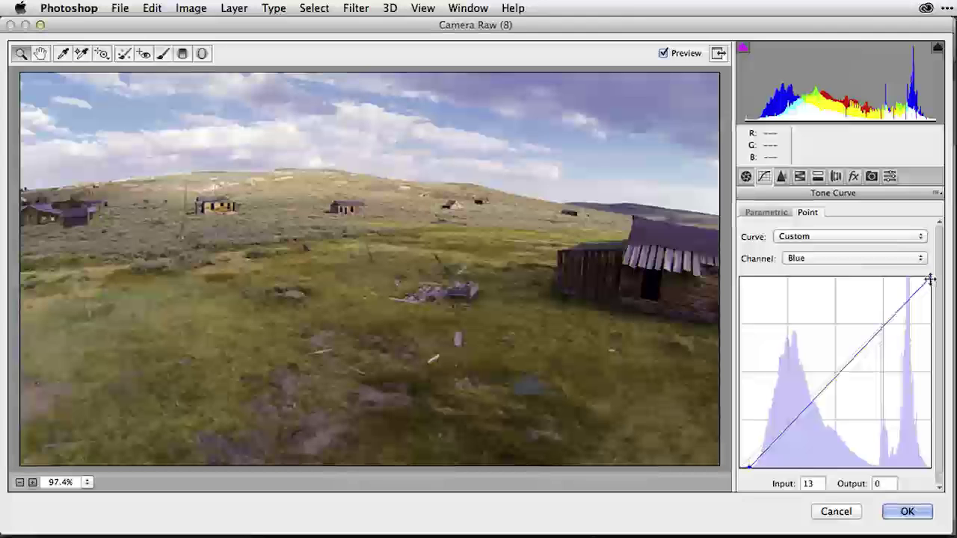
mouse_move(929, 279)
mouse_down()
mouse_move(914, 281)
mouse_move(930, 279)
mouse_up()
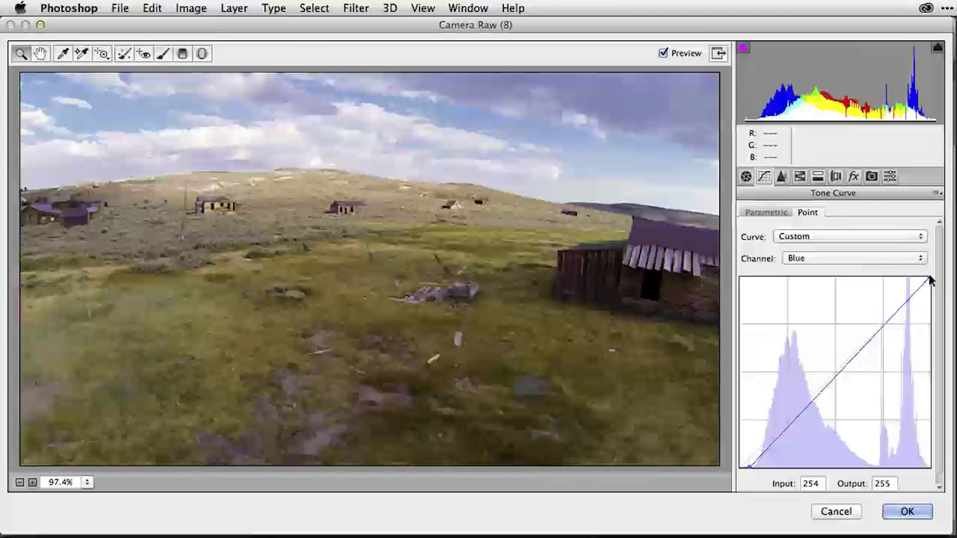
Step: In the Basic panel, set Clarity to +12 and Vibrance to +26
click(746, 177)
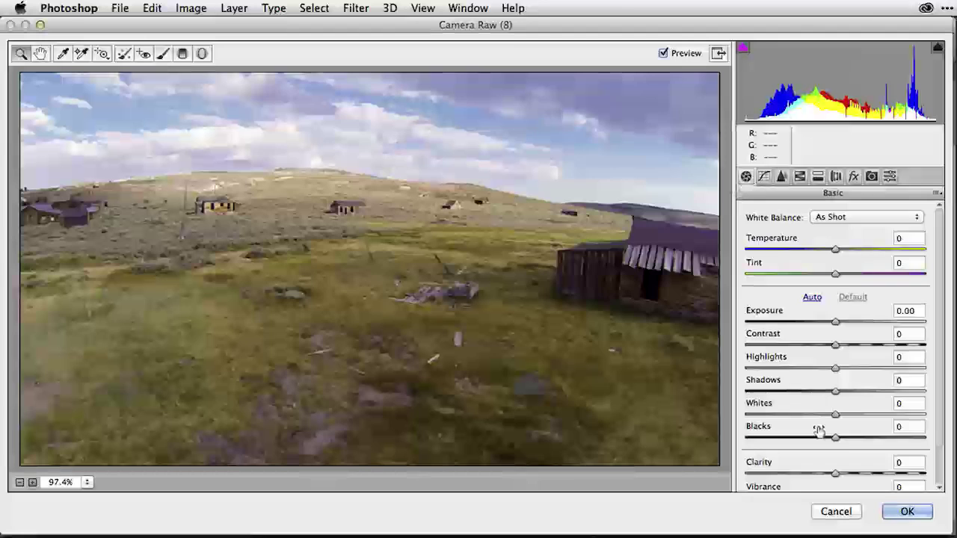
drag(833, 475, 844, 473)
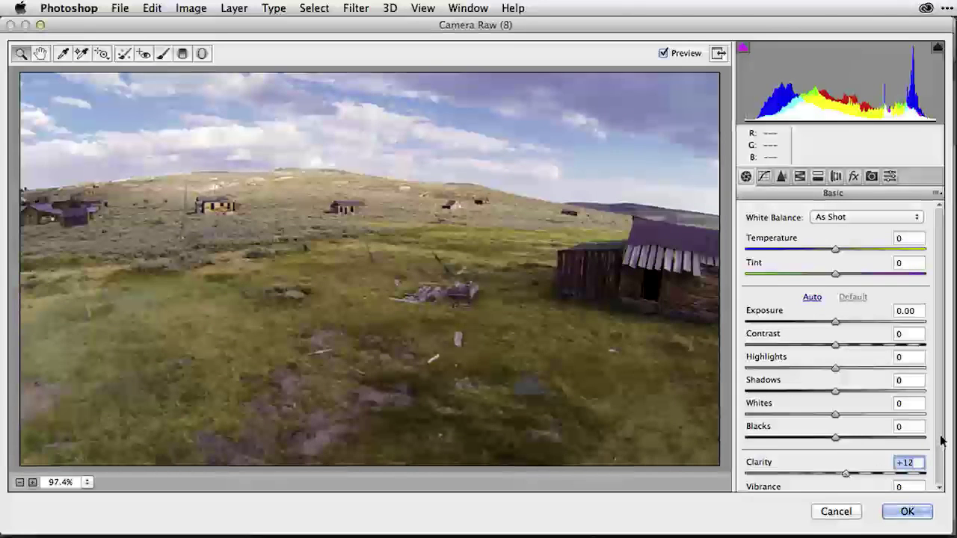
drag(940, 437, 933, 483)
drag(836, 453, 859, 459)
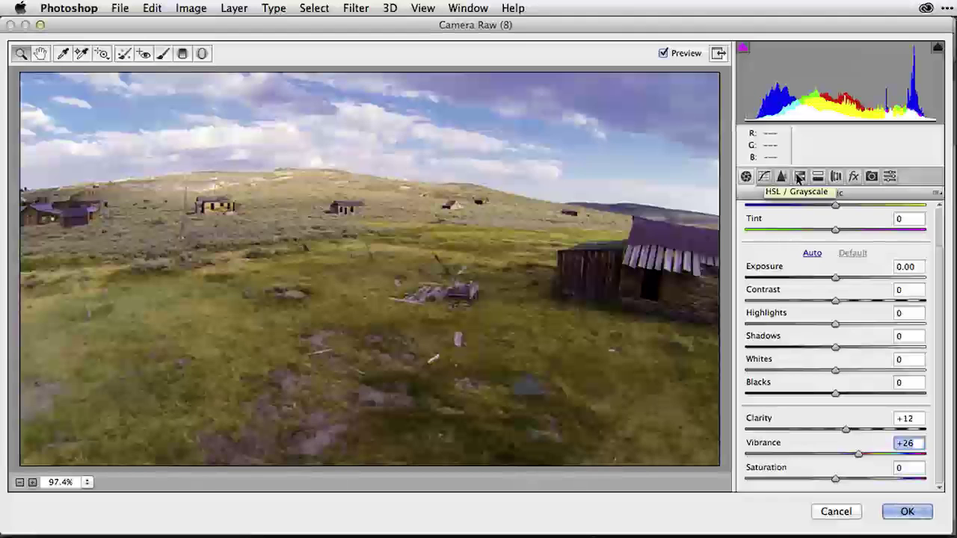
Step: In HSL Saturation, raise Blues to +33, Greens to +28 and Yellows to +7
click(799, 176)
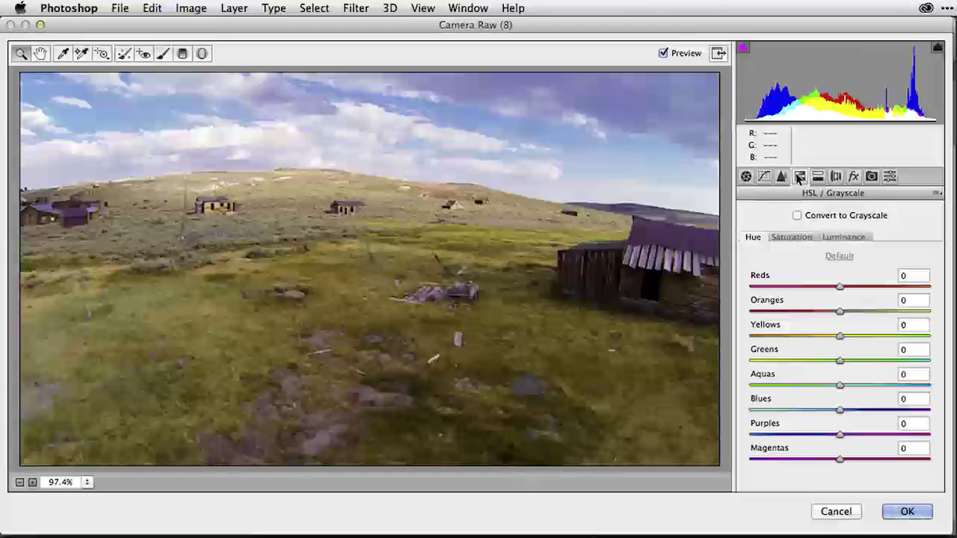
click(792, 237)
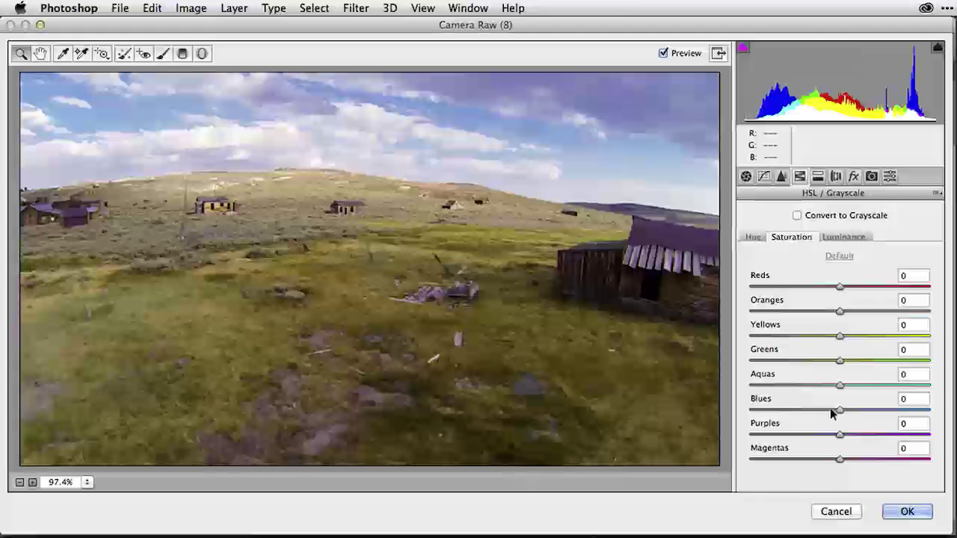
drag(840, 413, 869, 412)
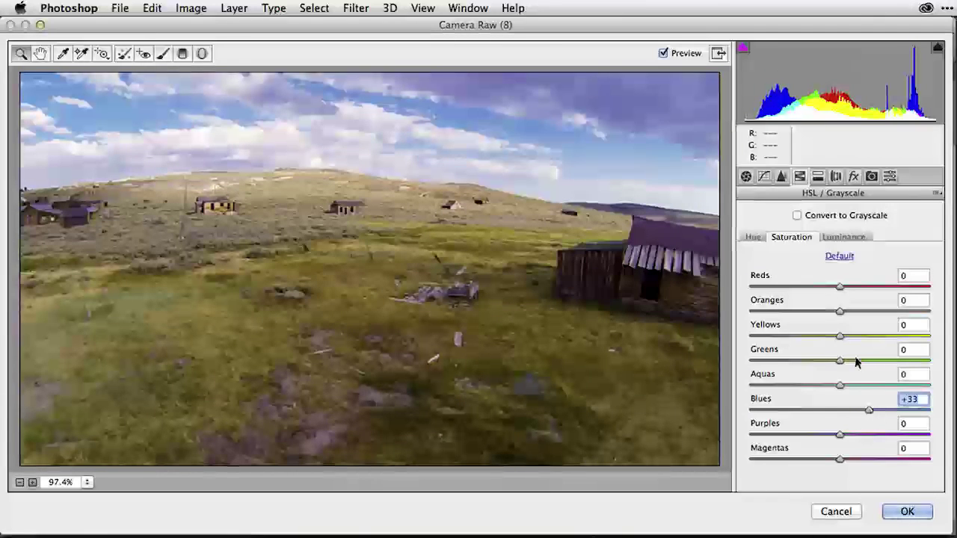
drag(841, 365, 848, 339)
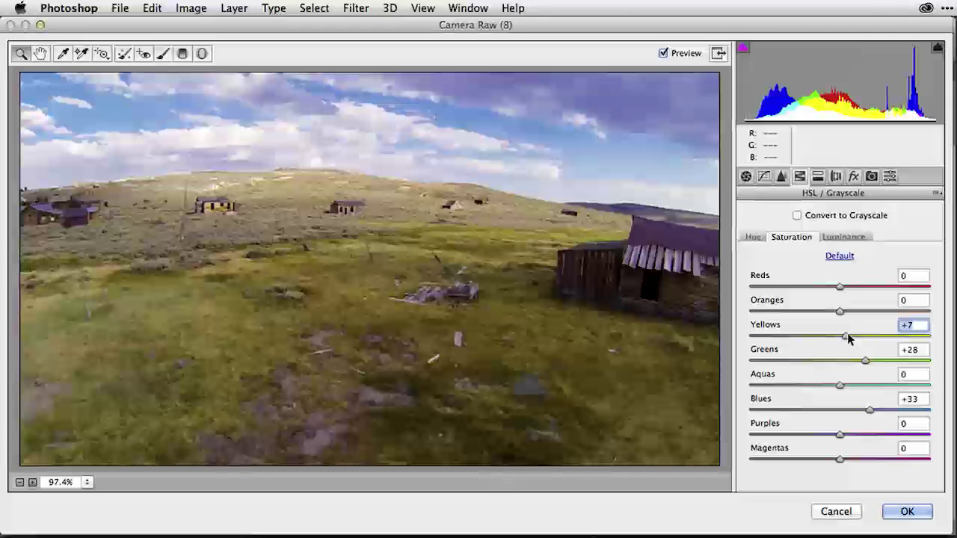
Step: Back in the Basic panel, raise Shadows to +84
click(745, 177)
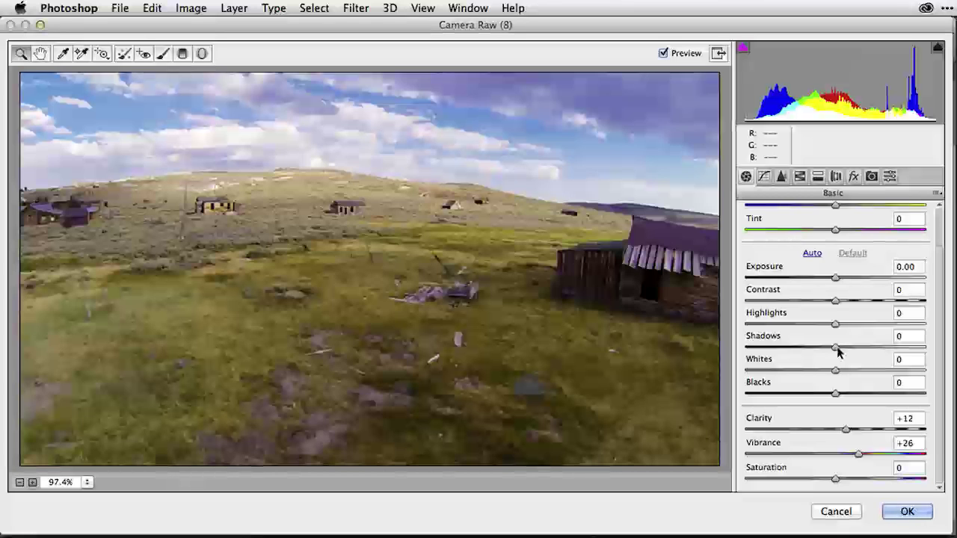
drag(838, 348, 912, 362)
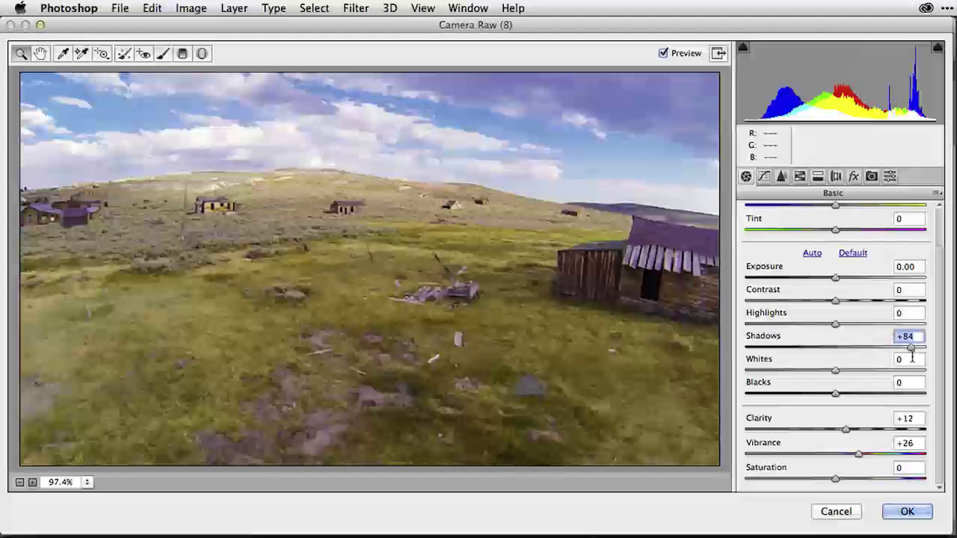
Step: Apply the Camera Raw grade, then toggle the smart filter off and on to compare
click(906, 512)
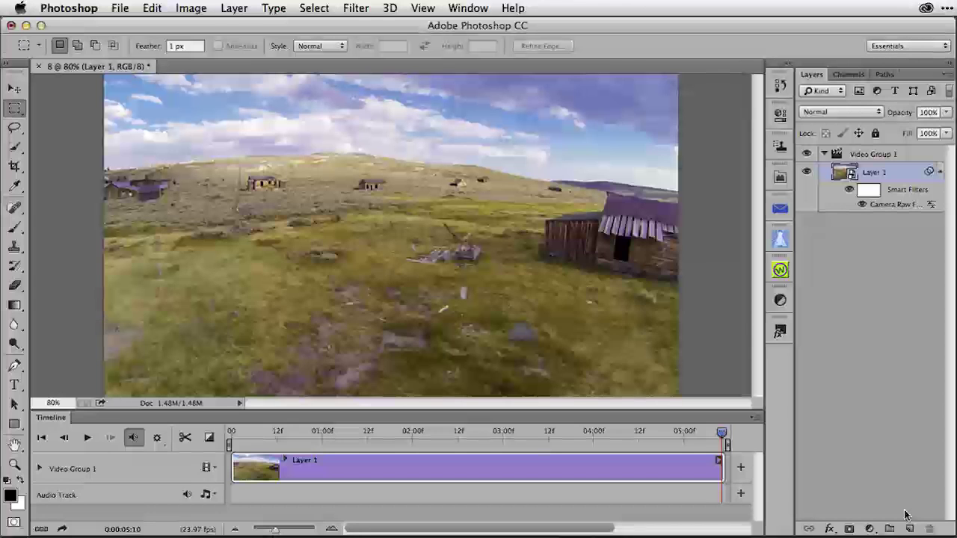
click(863, 207)
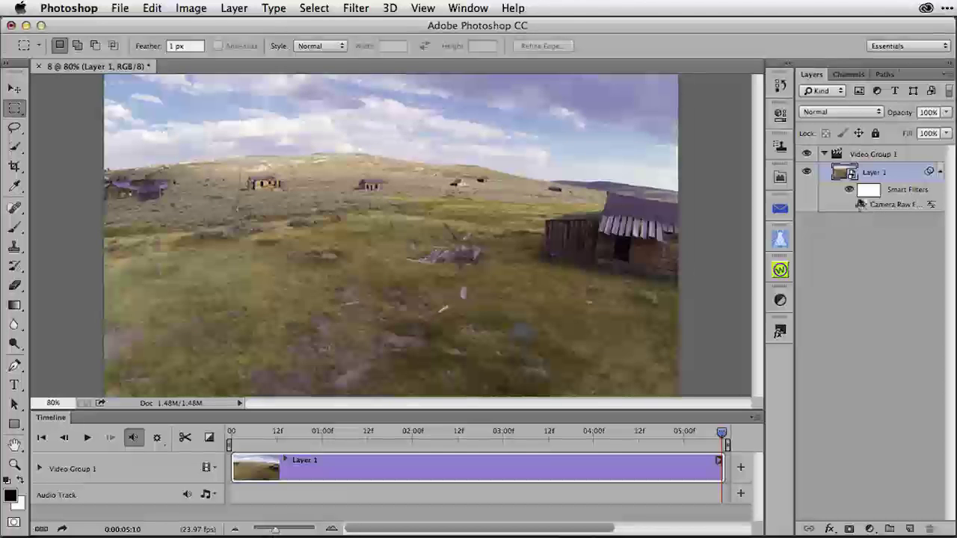
click(862, 207)
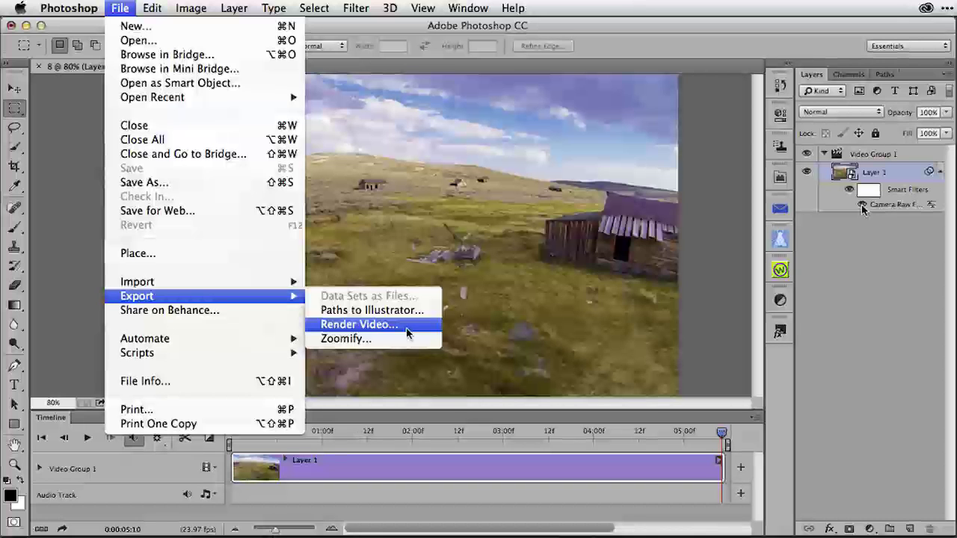
Step: Set Render Video to export Bodie Video.mov as QuickTime with the Animation High Quality preset
click(407, 325)
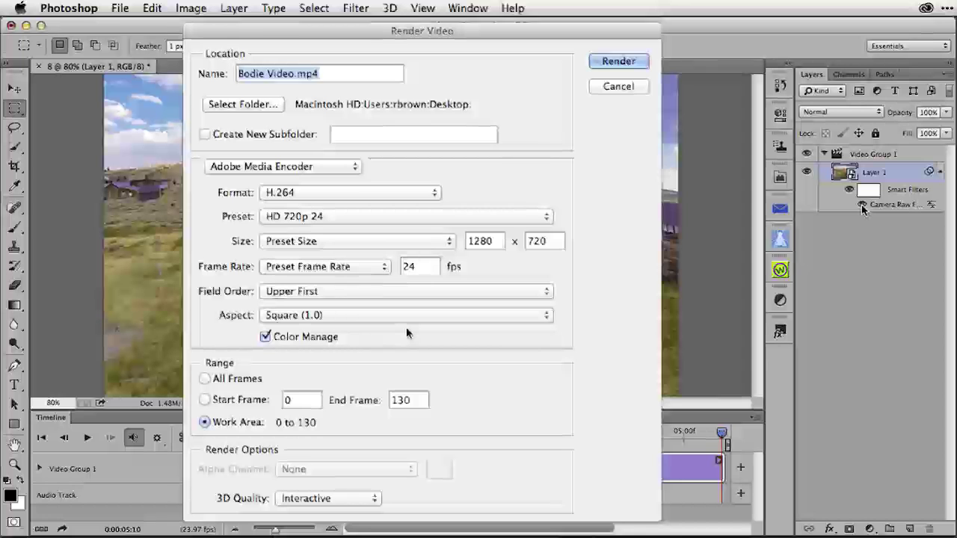
click(360, 196)
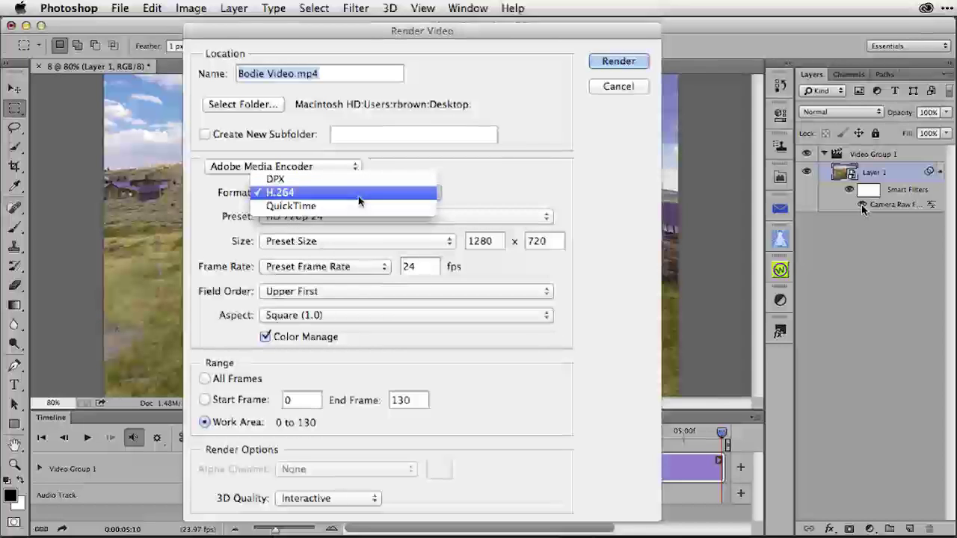
click(363, 207)
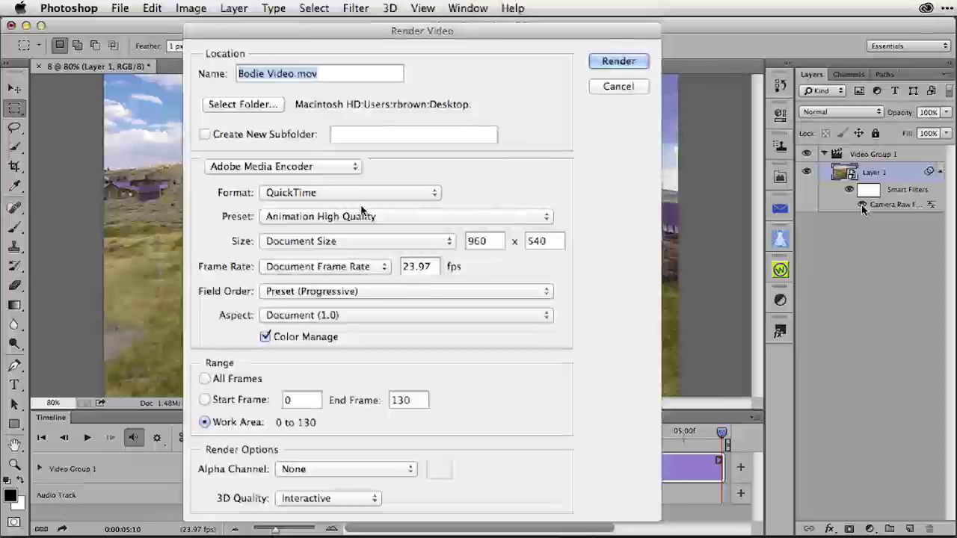
click(406, 218)
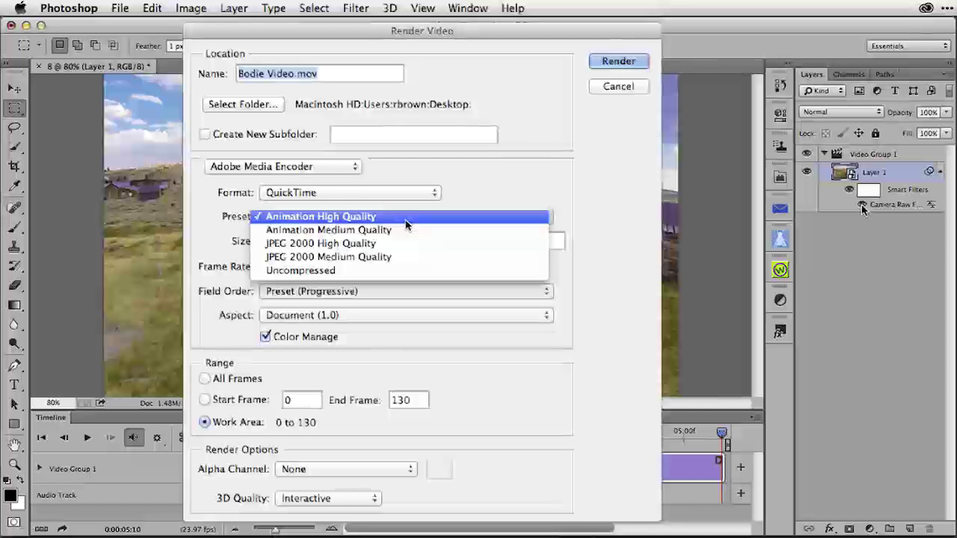
click(406, 222)
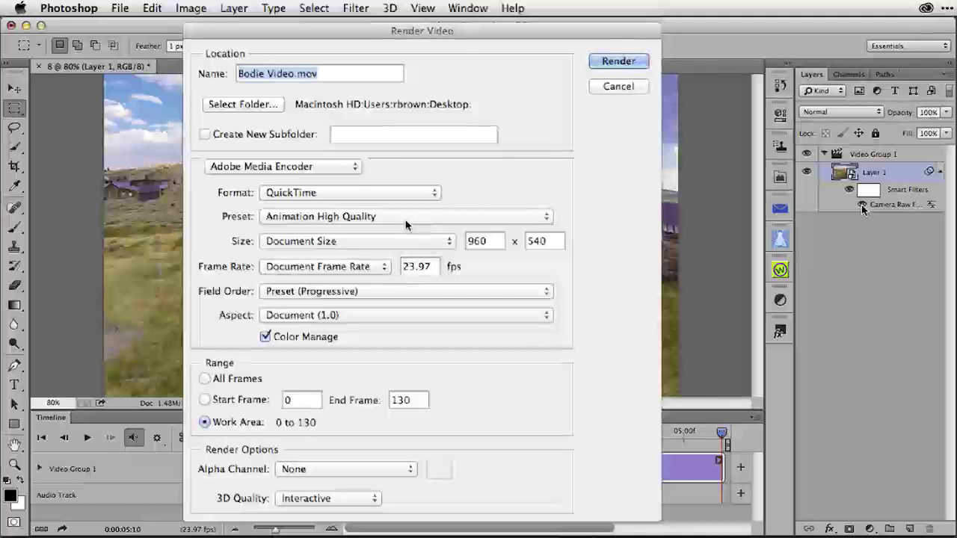
Step: Set the output format to H.264 with the Apple TV, iPad, iPhone 4 and newer 720p 29.97 preset
click(377, 194)
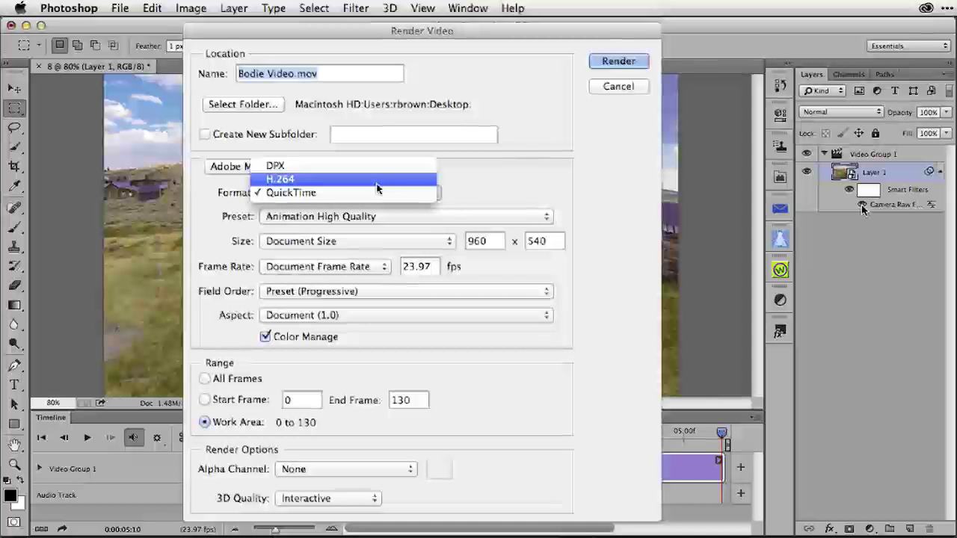
click(378, 183)
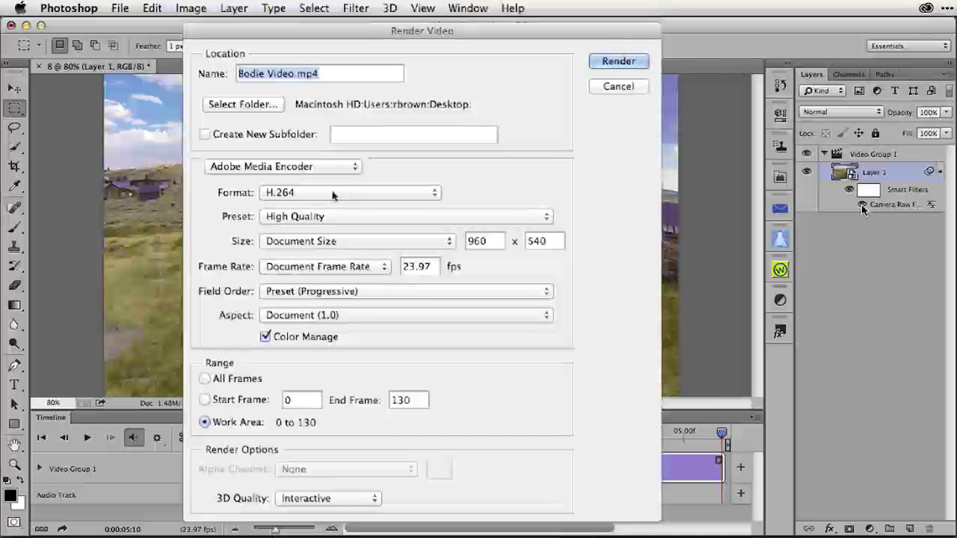
click(359, 220)
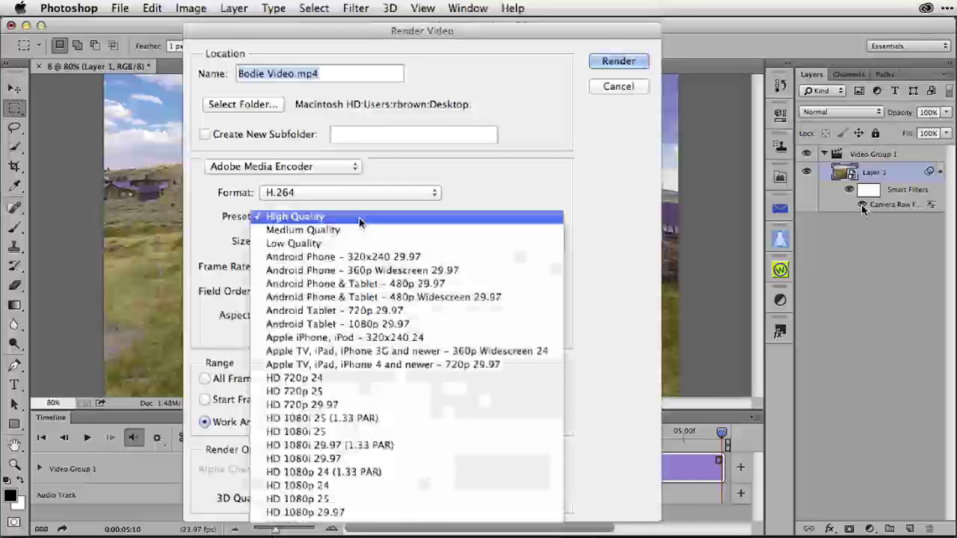
click(515, 366)
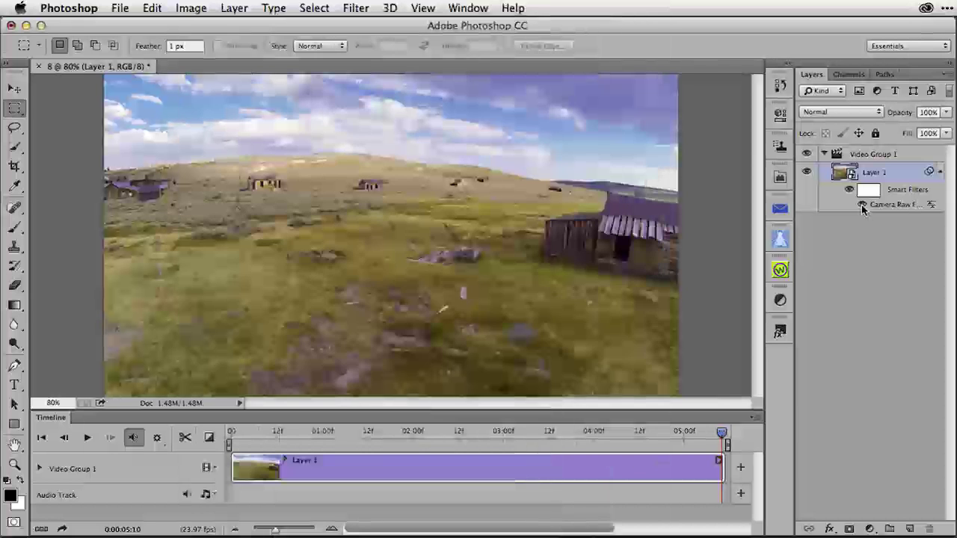
click(88, 438)
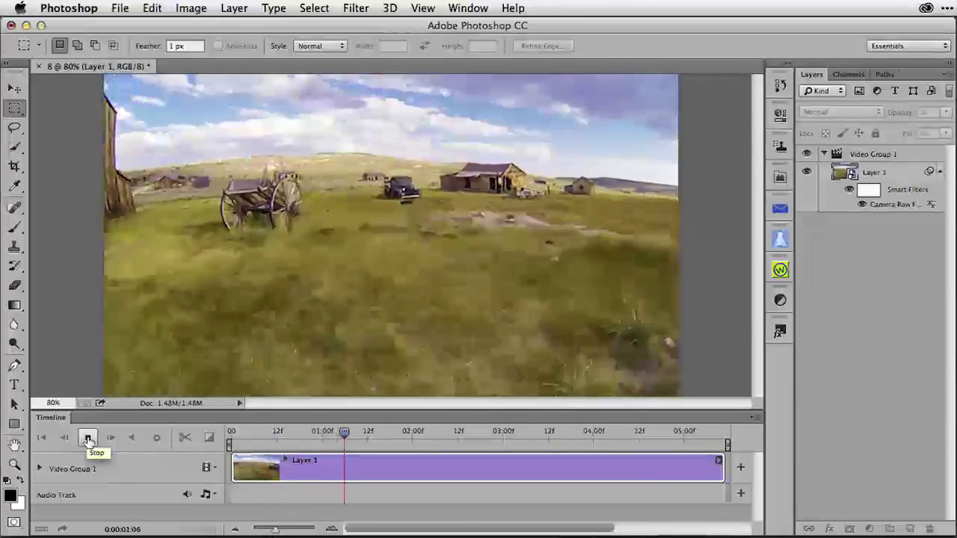